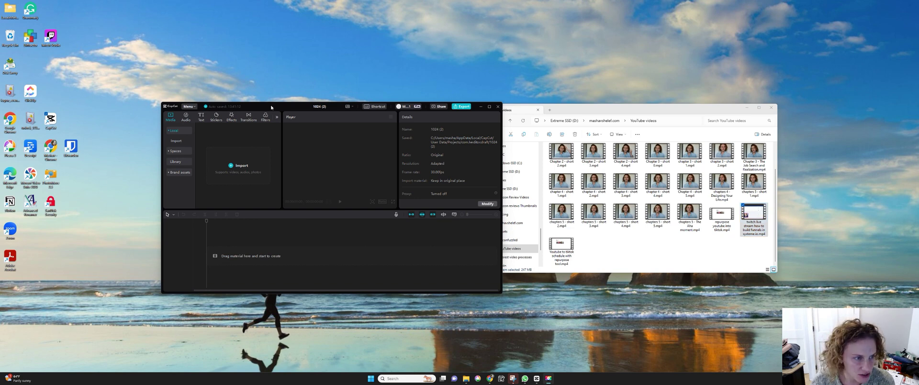
Import the twitch live stream .mp4 from File Explorer into CapCut's media and maximize the editor.
drag(272, 108, 252, 96)
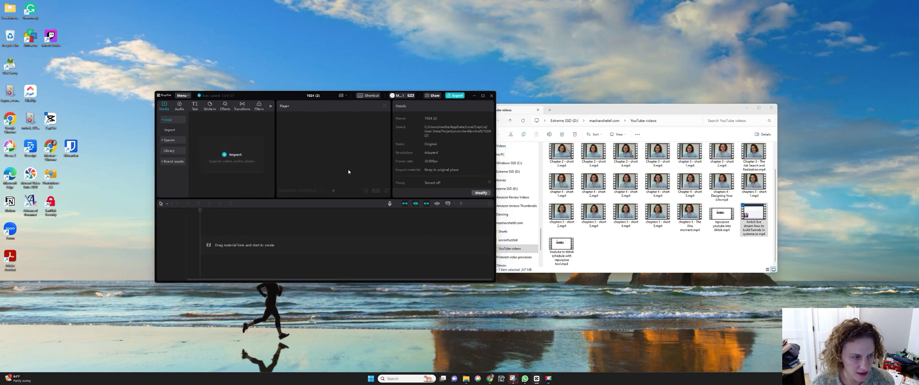
drag(272, 96, 250, 99)
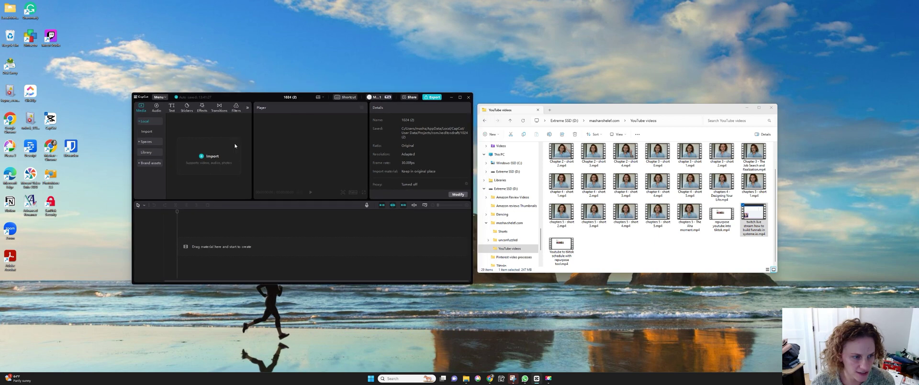
click(745, 215)
drag(754, 221, 207, 156)
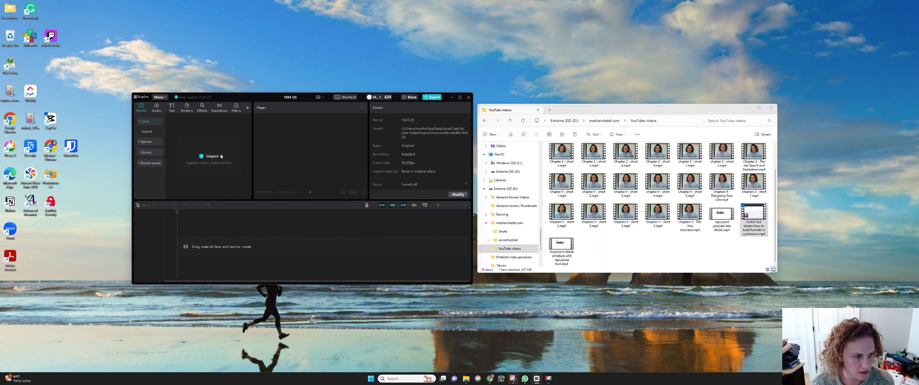
click(461, 97)
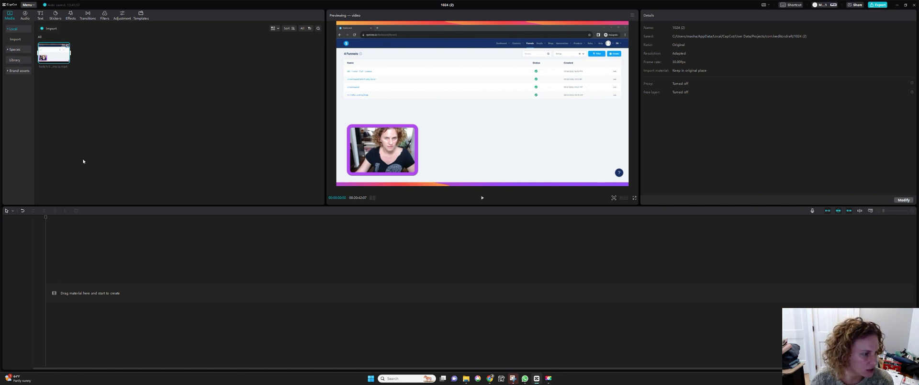
Drop the live stream video at the start of the timeline and select the clip.
drag(50, 56, 109, 292)
drag(292, 307, 293, 307)
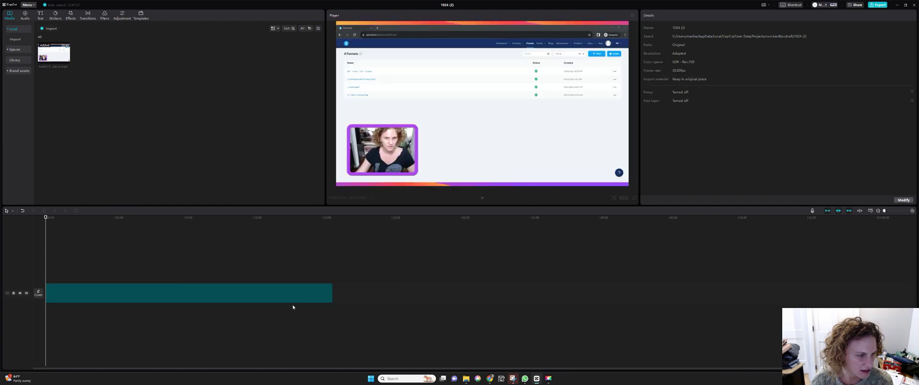
click(167, 298)
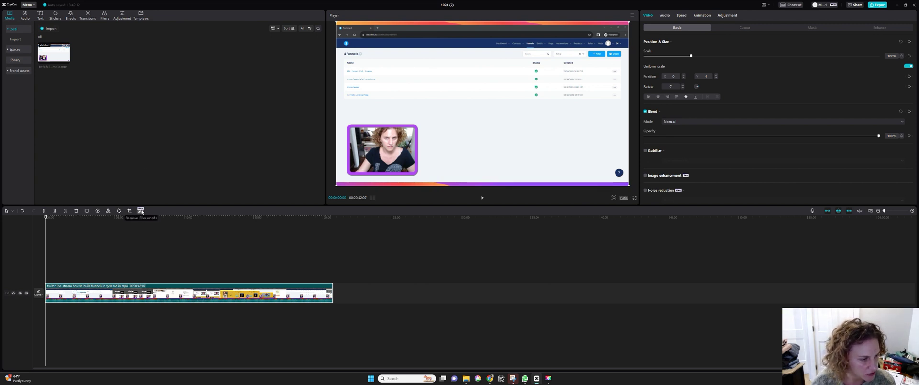
Run Remove filler words on the clip to flag pauses, repeats and fillers.
click(141, 211)
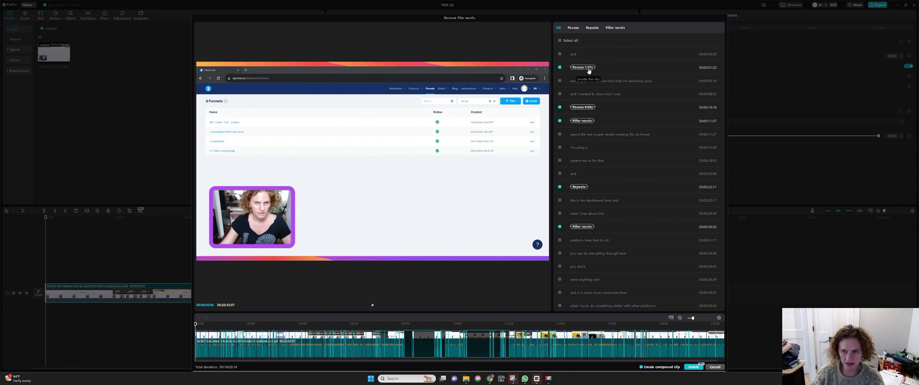
click(573, 28)
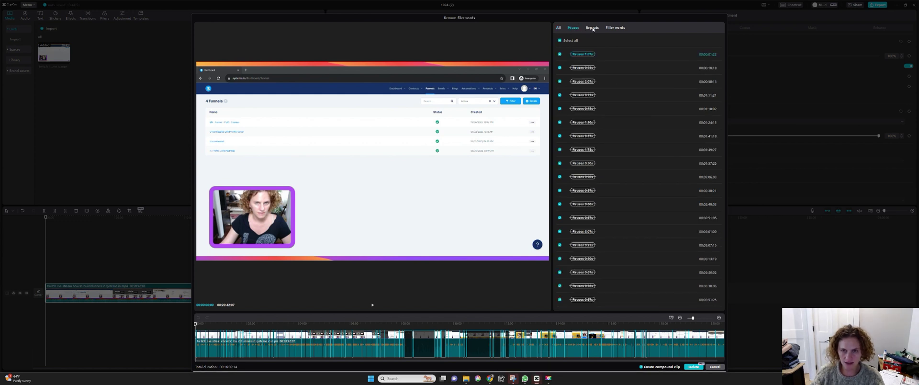
click(592, 28)
click(616, 28)
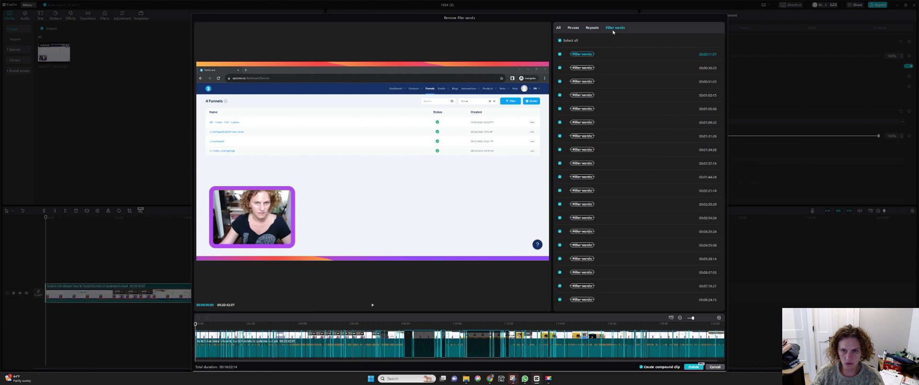
click(558, 28)
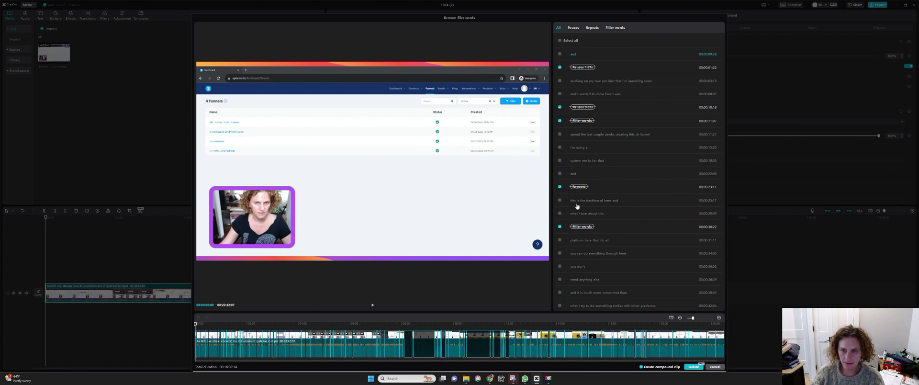
Tick the 'and' rows at 00:00:22:08 and the opening line, then review the transcript.
click(560, 173)
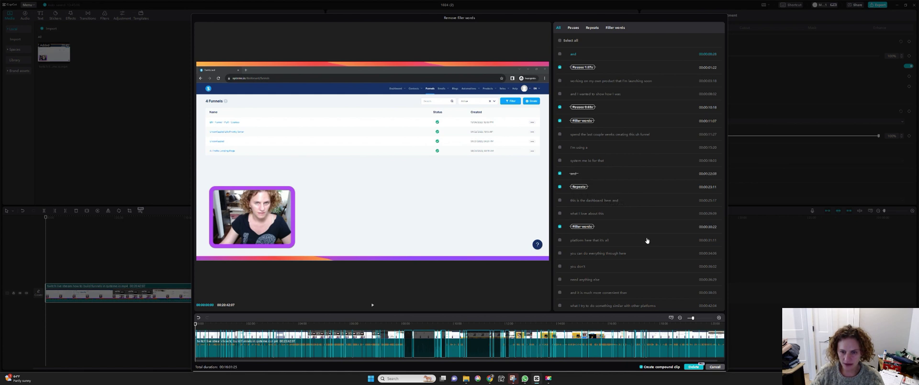
click(560, 54)
scroll(613, 170, down, 2)
scroll(614, 170, down, 8)
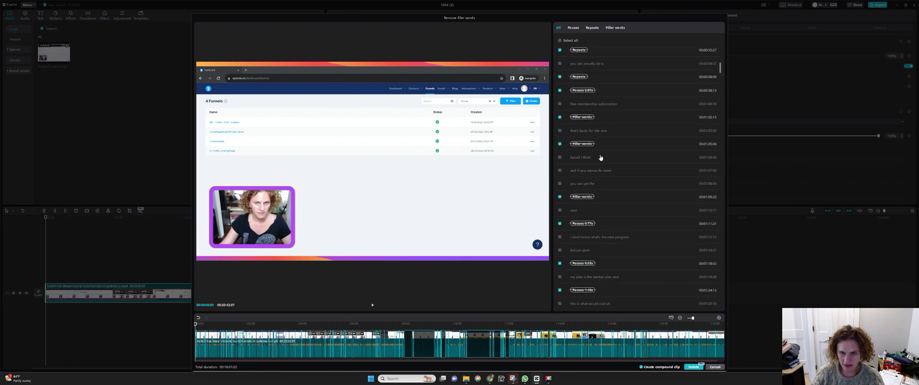
scroll(600, 131, down, 3)
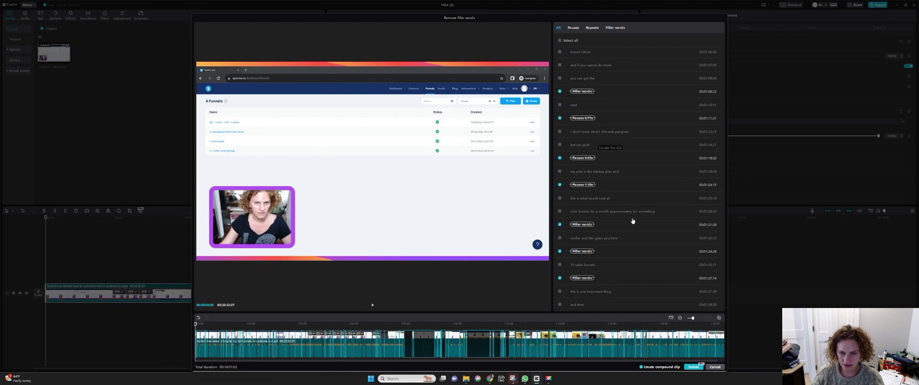
scroll(632, 221, down, 8)
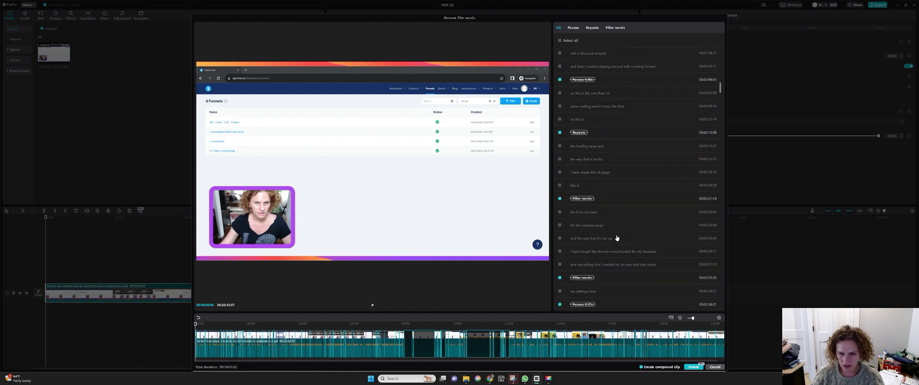
scroll(617, 238, down, 8)
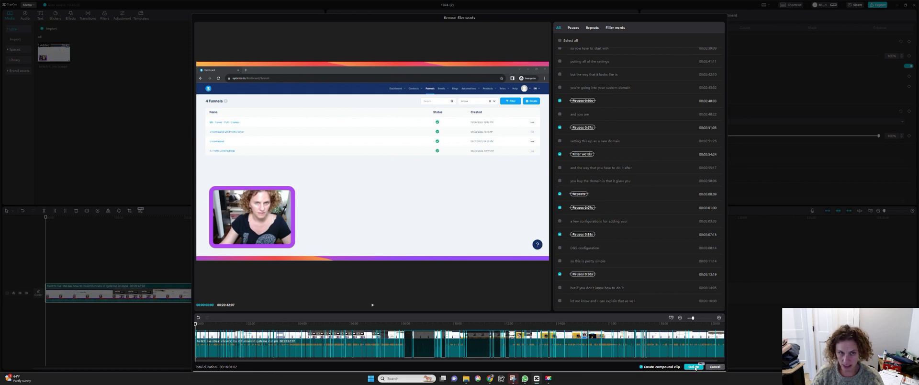
Delete all marked pauses, repeats and filler words, trimming the clip to 00:16:01:02.
click(694, 366)
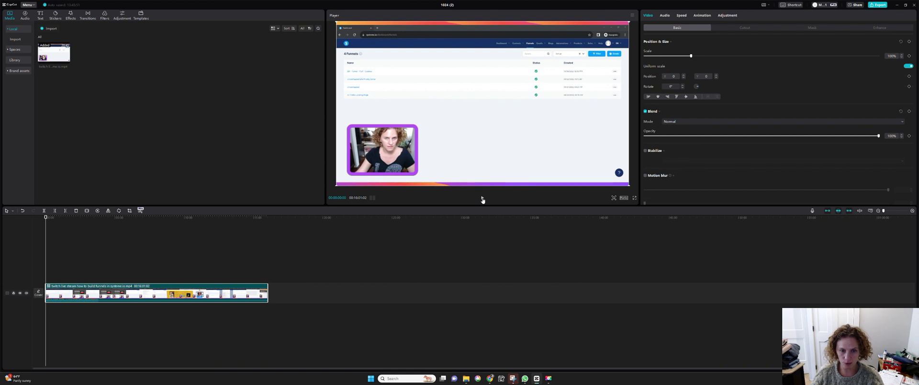
Play the start of the trimmed video and pause to check the cuts.
click(482, 200)
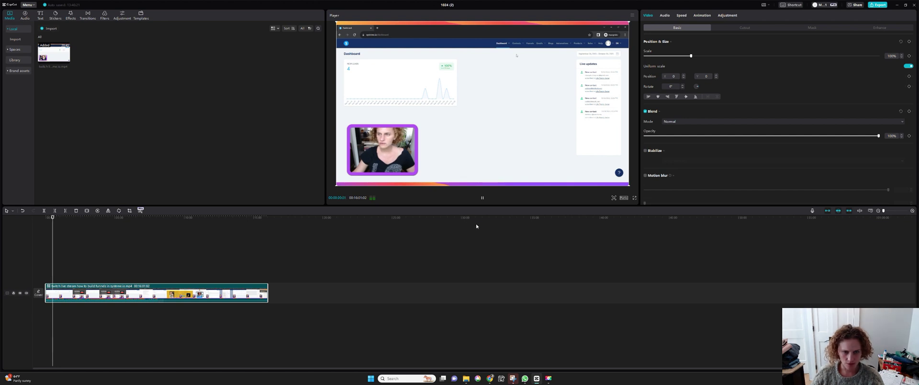
key(space)
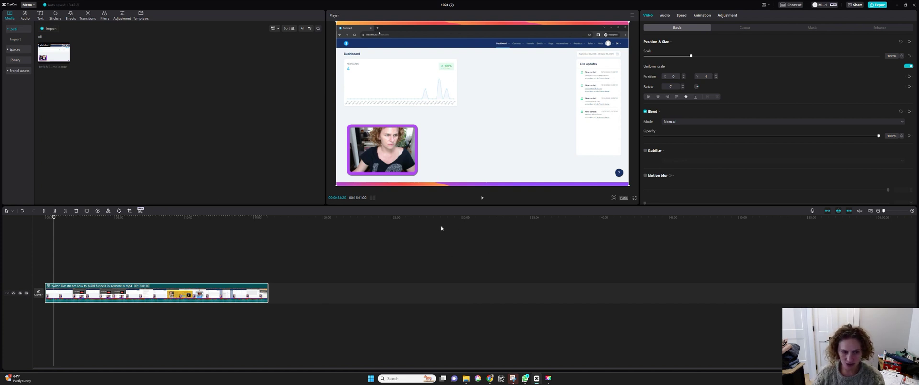
Jump the playhead forward through later sections, settling on the email editor part.
click(72, 254)
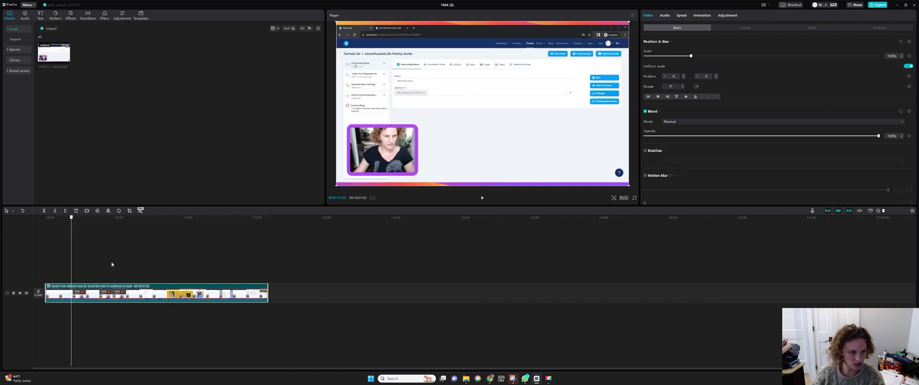
click(159, 268)
click(181, 278)
click(217, 292)
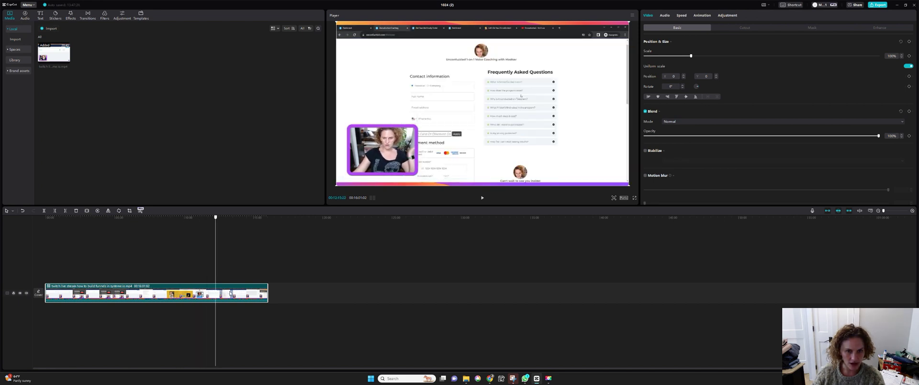
click(228, 294)
click(236, 296)
click(251, 302)
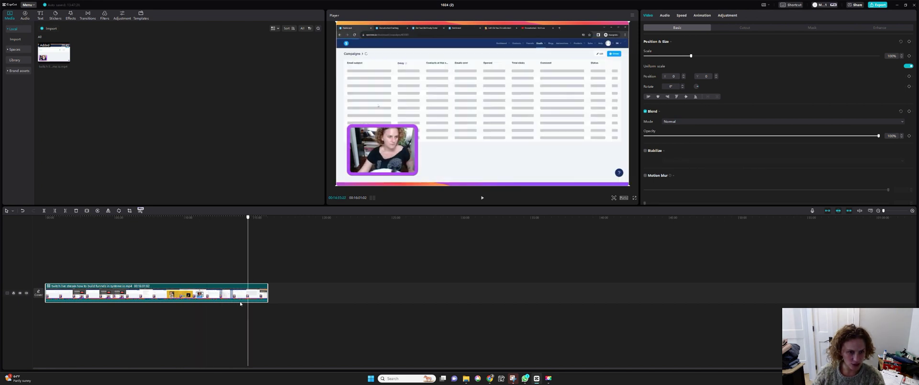
click(239, 299)
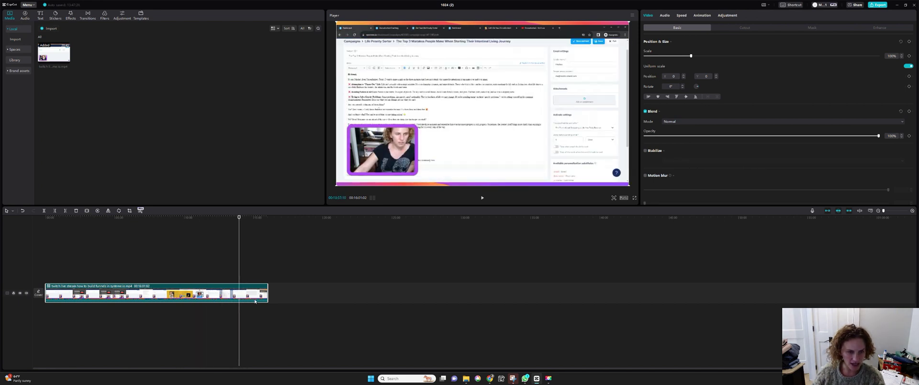
click(879, 5)
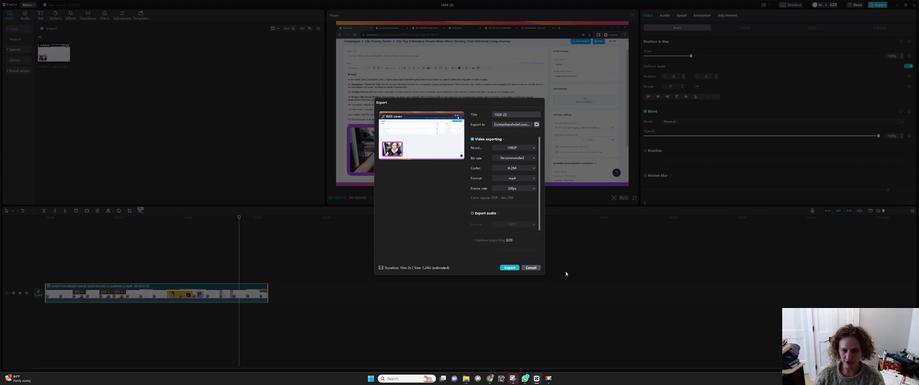
scroll(516, 218, down, 1)
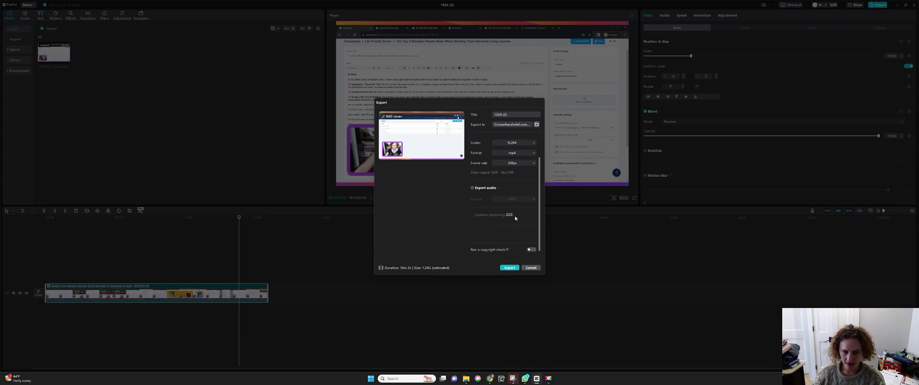
click(532, 268)
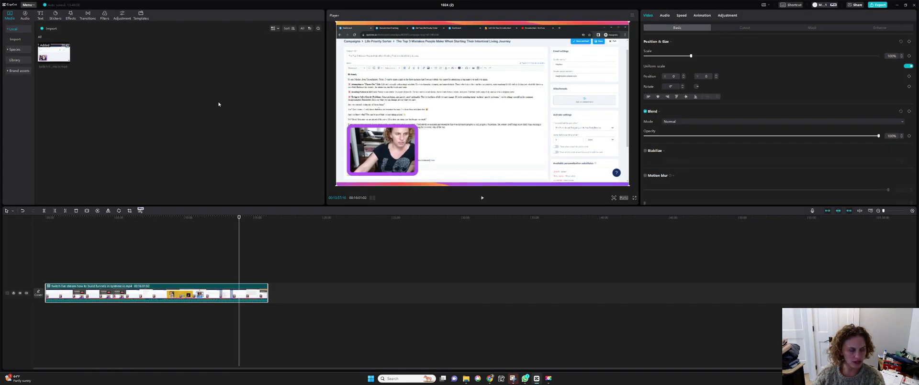
Move the playhead to around 7:08, then 8:00, to review the Priority Sorter section.
click(144, 234)
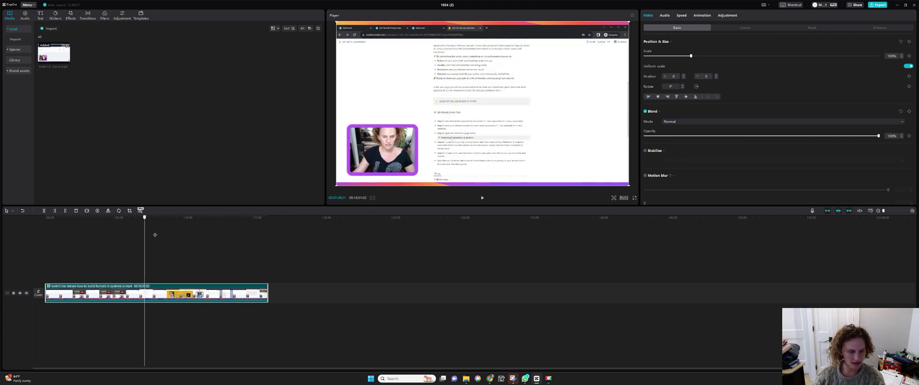
click(157, 235)
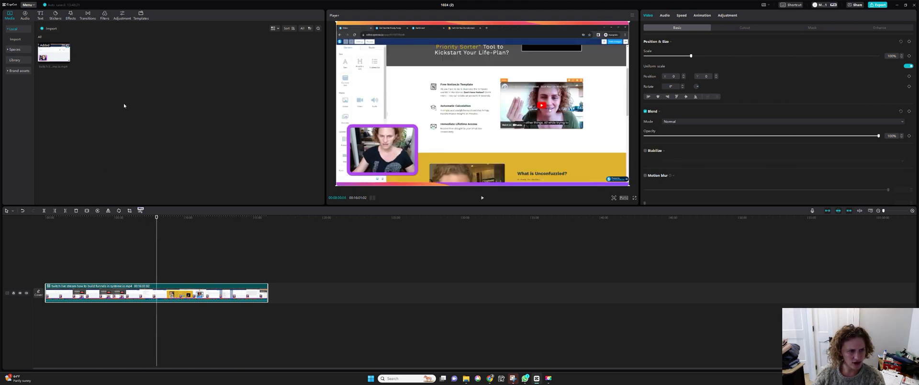